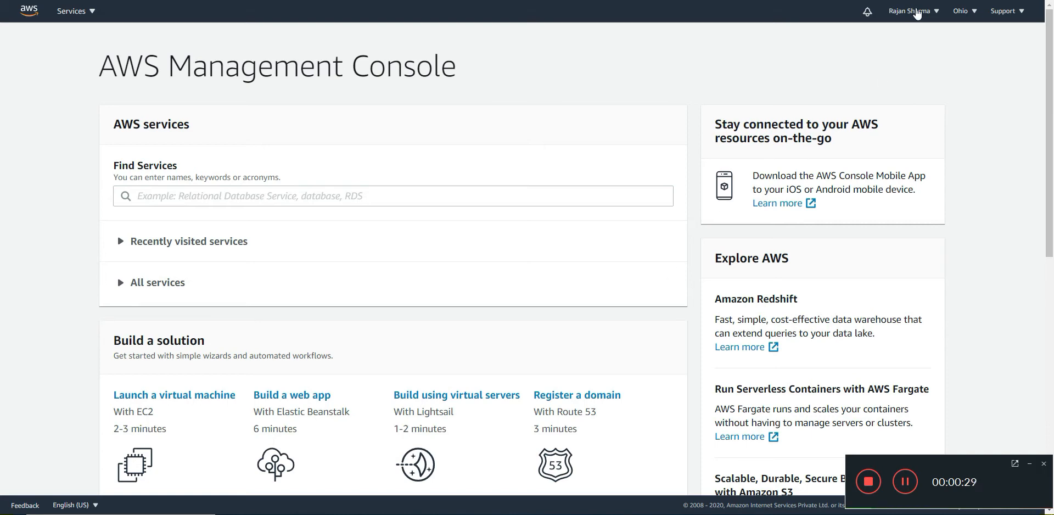
# Go from the account menu's Billing Dashboard to the Budgets page.
pyautogui.click(916, 12)
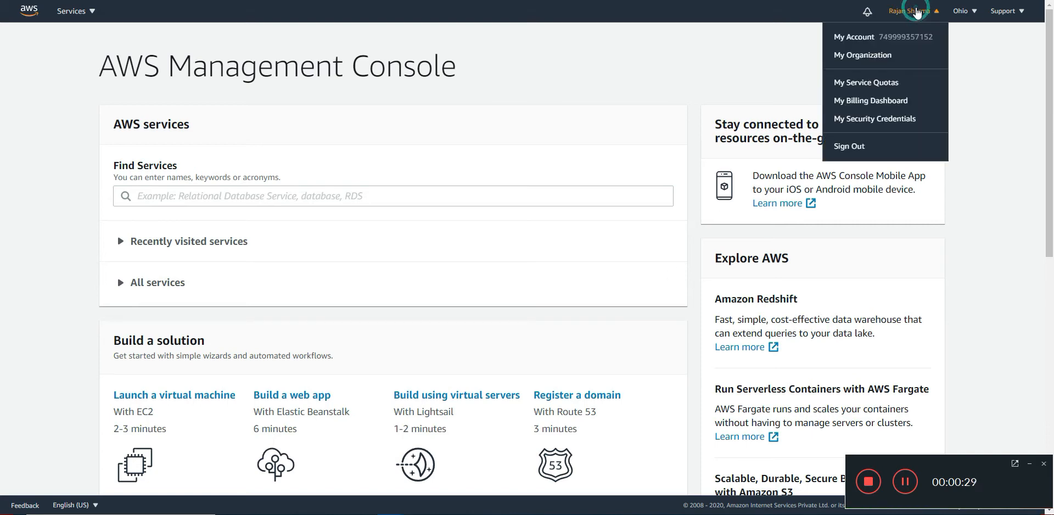
pyautogui.click(882, 102)
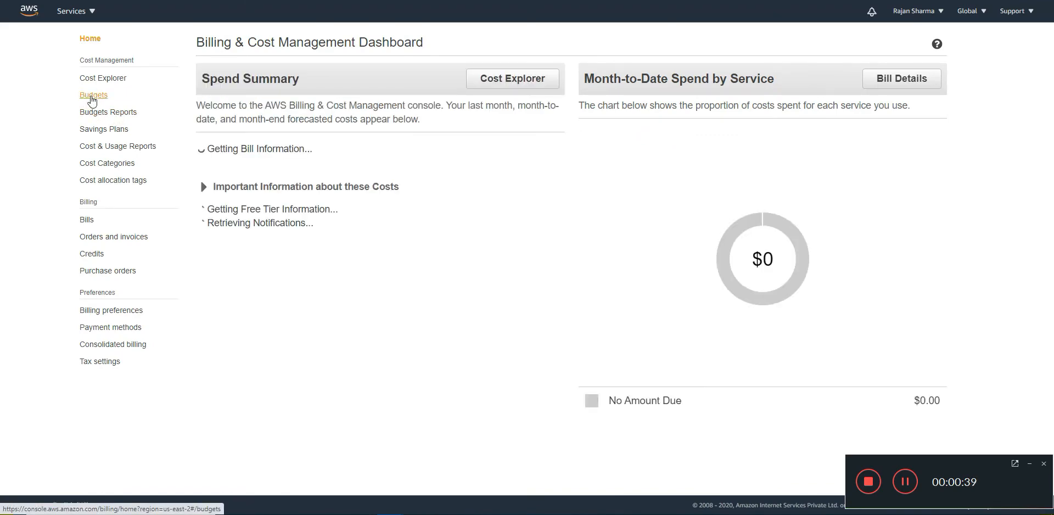
pyautogui.click(92, 95)
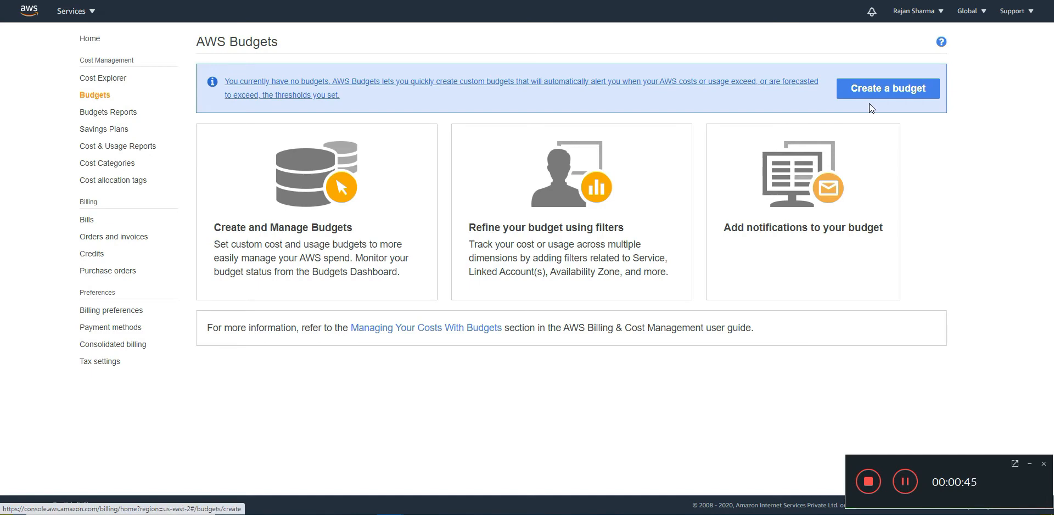
# Start a new Cost budget and name it 'learning aws budget'.
pyautogui.click(875, 88)
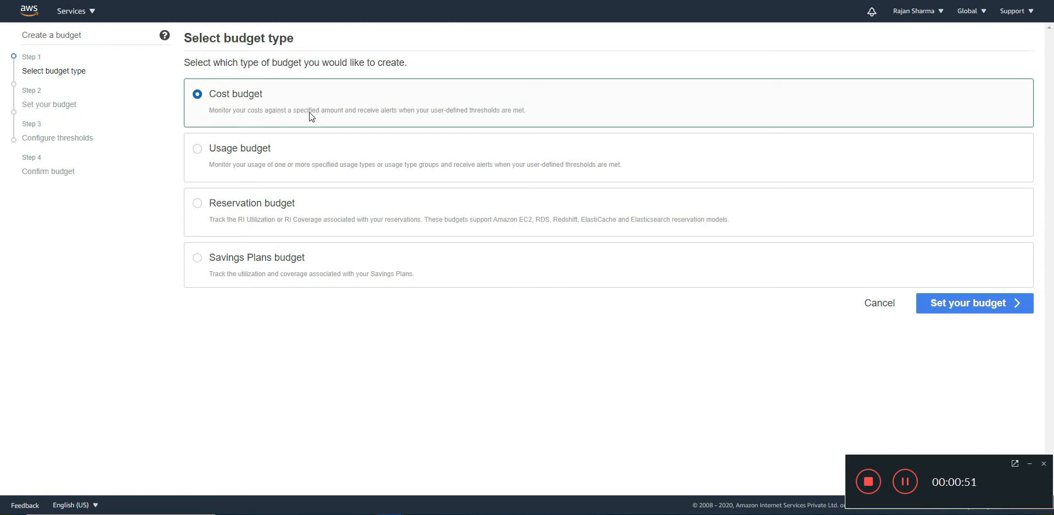
pyautogui.click(947, 306)
pyautogui.click(341, 155)
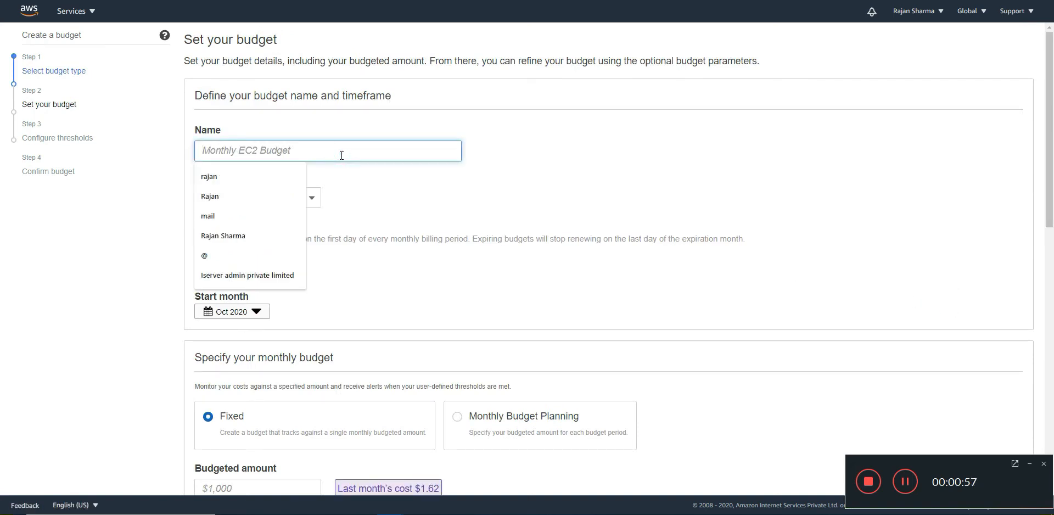
pyautogui.write('learning aws ')
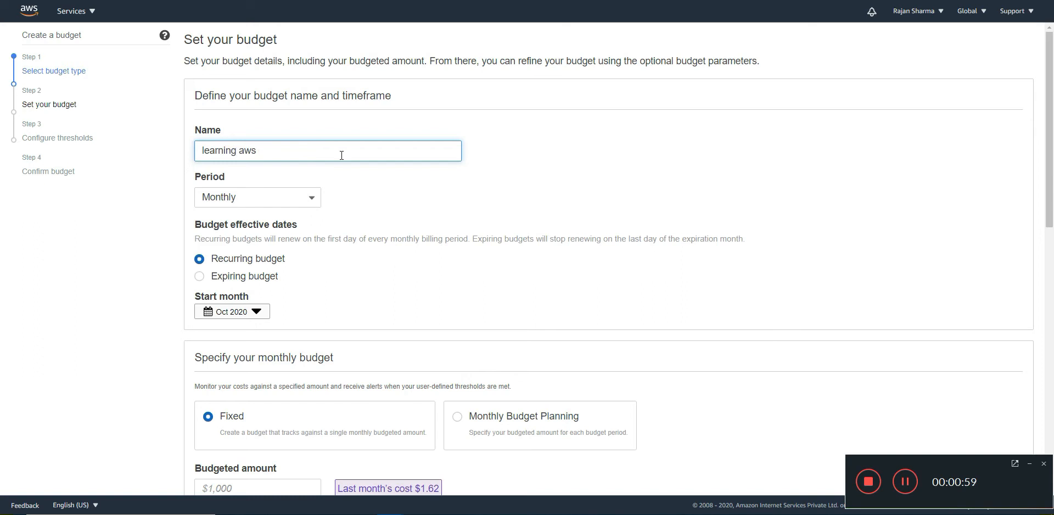
pyautogui.write('budget')
# Enter 10 as the fixed monthly budgeted amount.
pyautogui.scroll(-2, 426, 193)
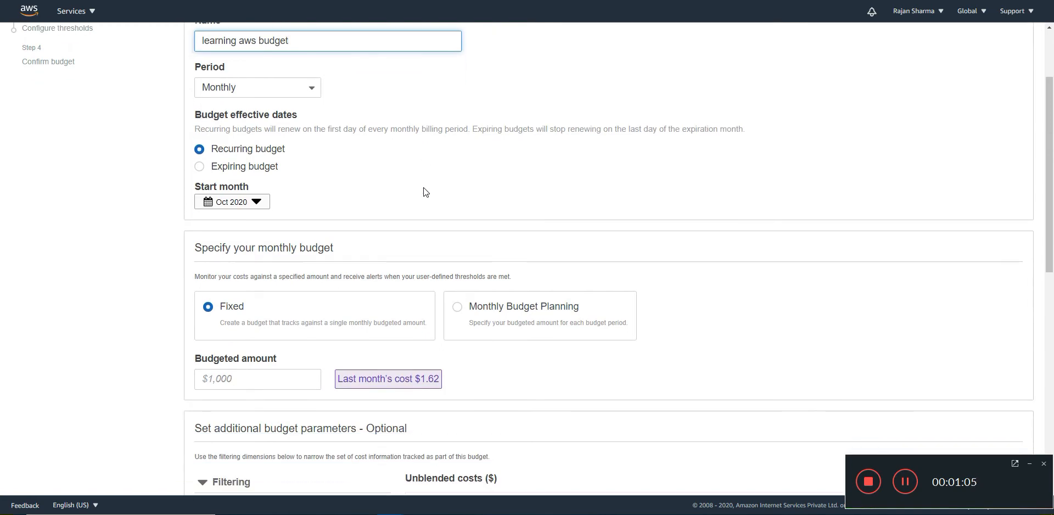
pyautogui.scroll(-1, 423, 187)
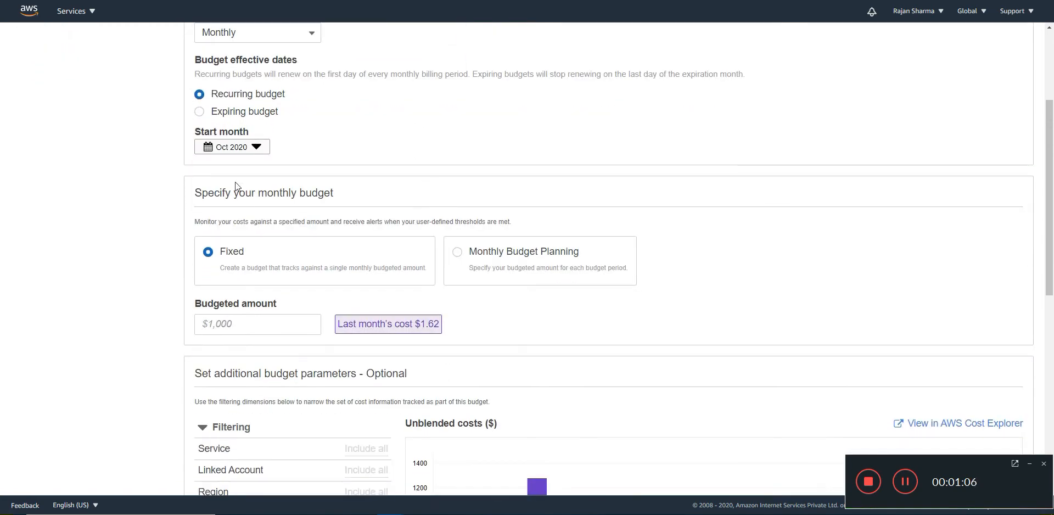
pyautogui.click(253, 323)
pyautogui.write('10')
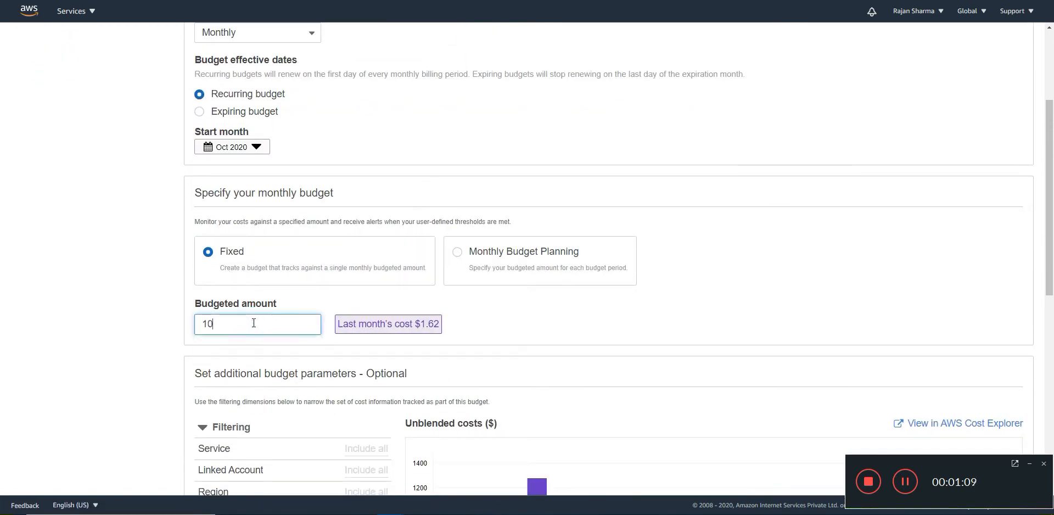
pyautogui.click(648, 299)
pyautogui.scroll(-2, 648, 302)
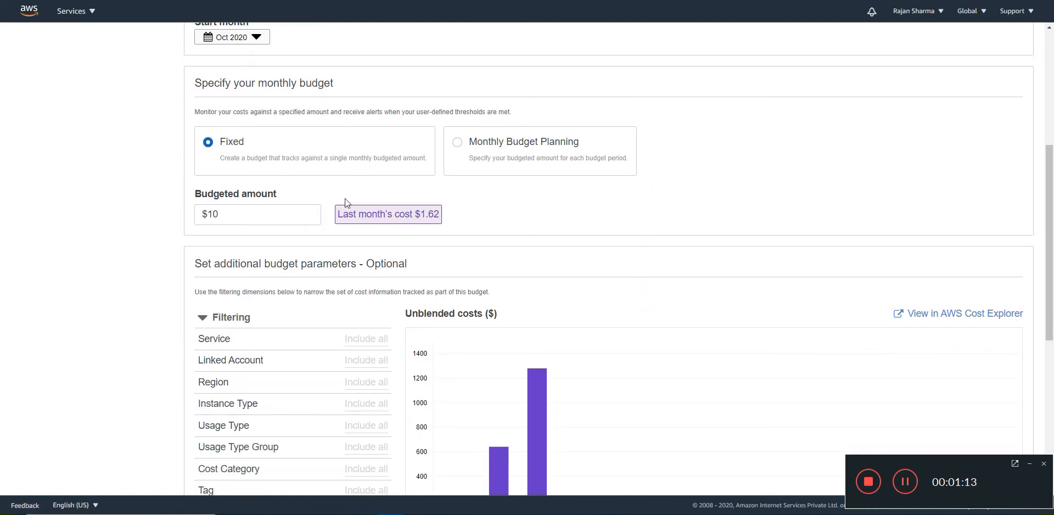
# Fix a mistyped 0.01 so the budgeted amount reads 10, then continue past the form.
pyautogui.click(278, 211)
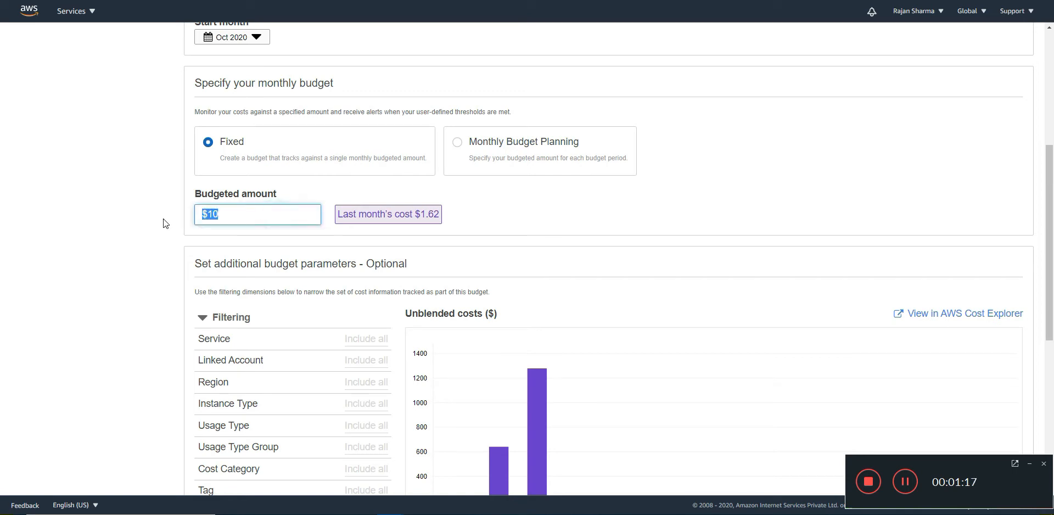
pyautogui.write('0.01')
pyautogui.press('BackSpace')
pyautogui.press('BackSpace')
pyautogui.press('BackSpace')
pyautogui.press('BackSpace')
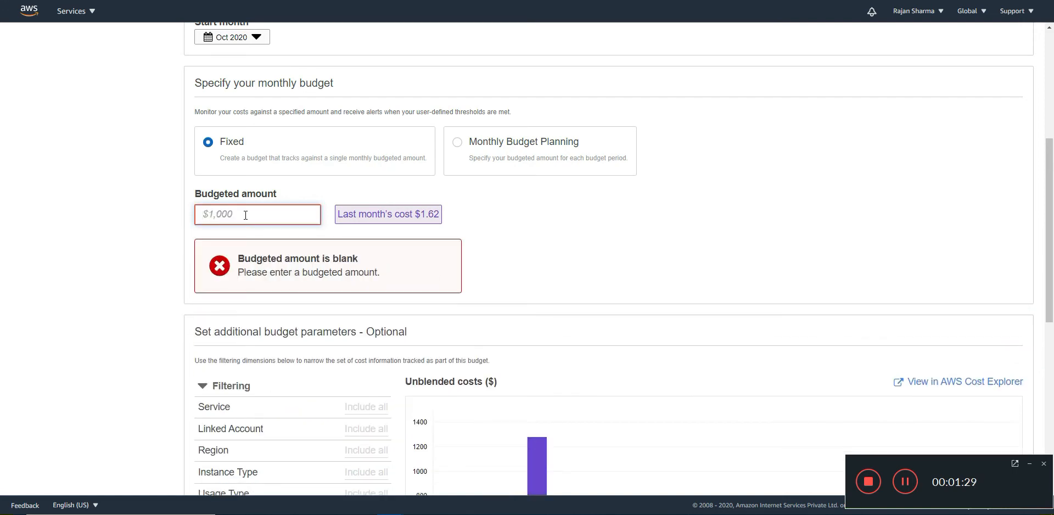
pyautogui.write('10')
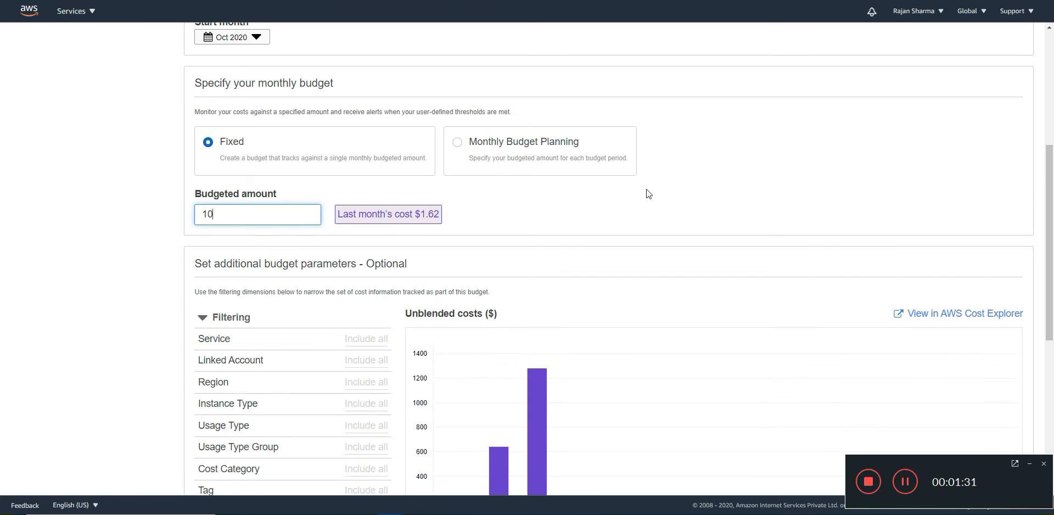
pyautogui.scroll(-1, 835, 190)
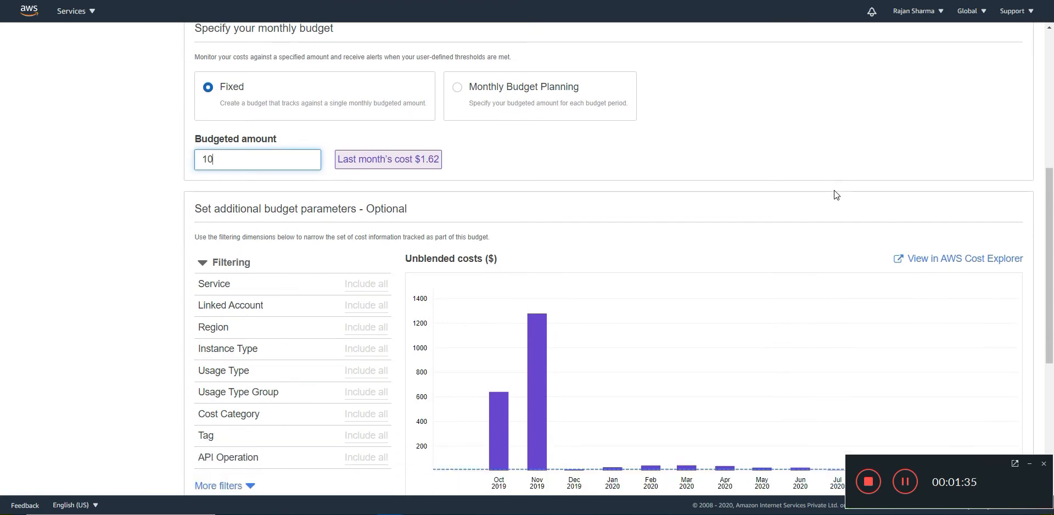
pyautogui.scroll(-5, 835, 190)
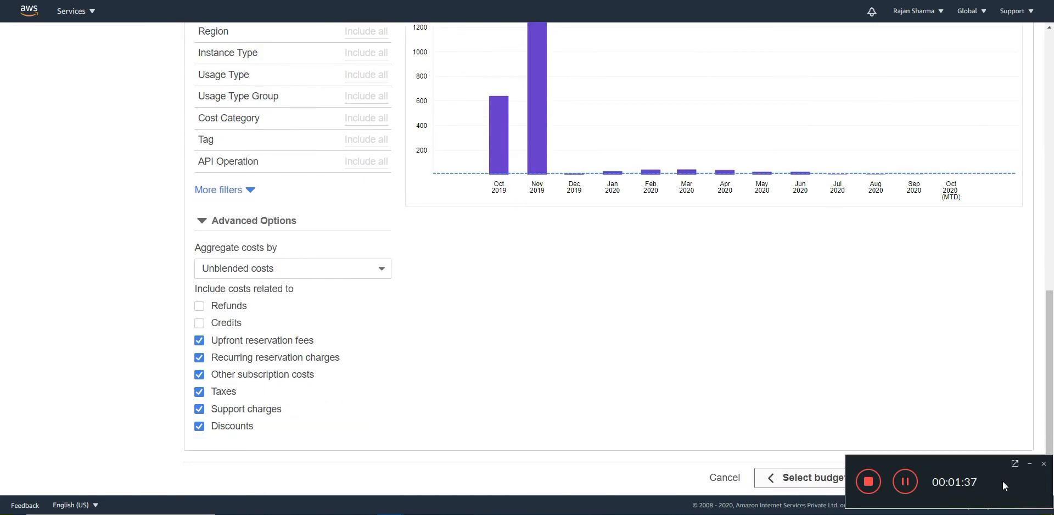
pyautogui.click(1028, 463)
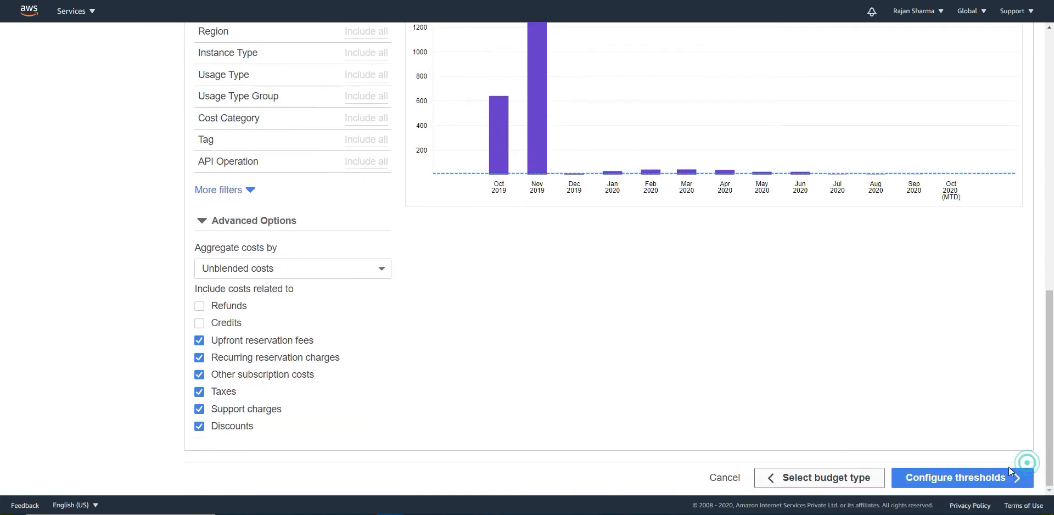
# Set an actual-cost alert threshold of 70% of the budgeted amount ($7.00).
pyautogui.click(960, 479)
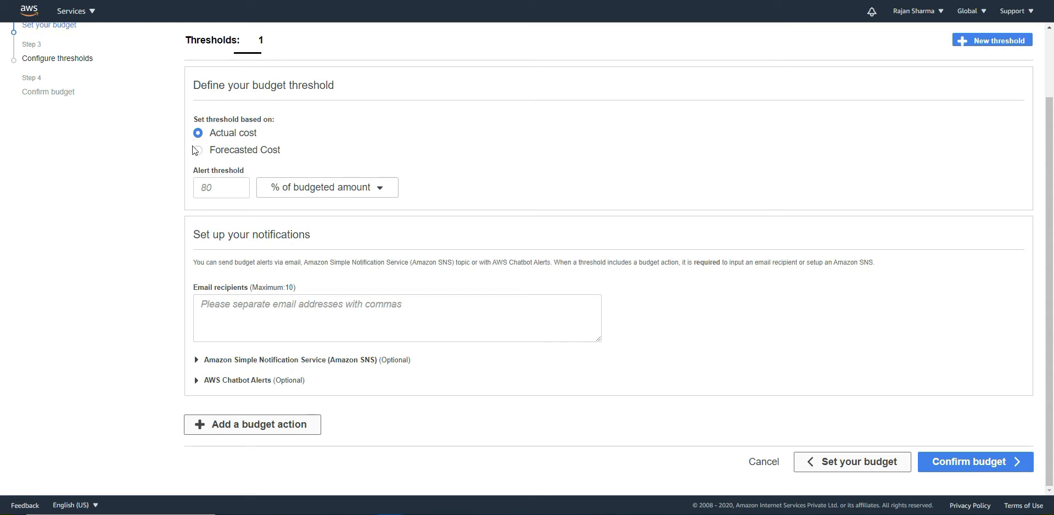
pyautogui.click(219, 187)
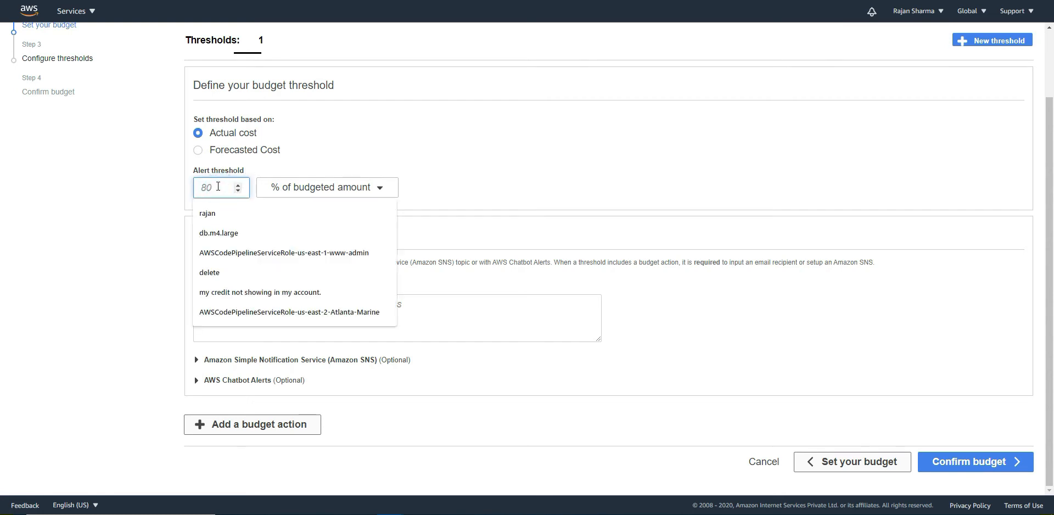
pyautogui.write('5')
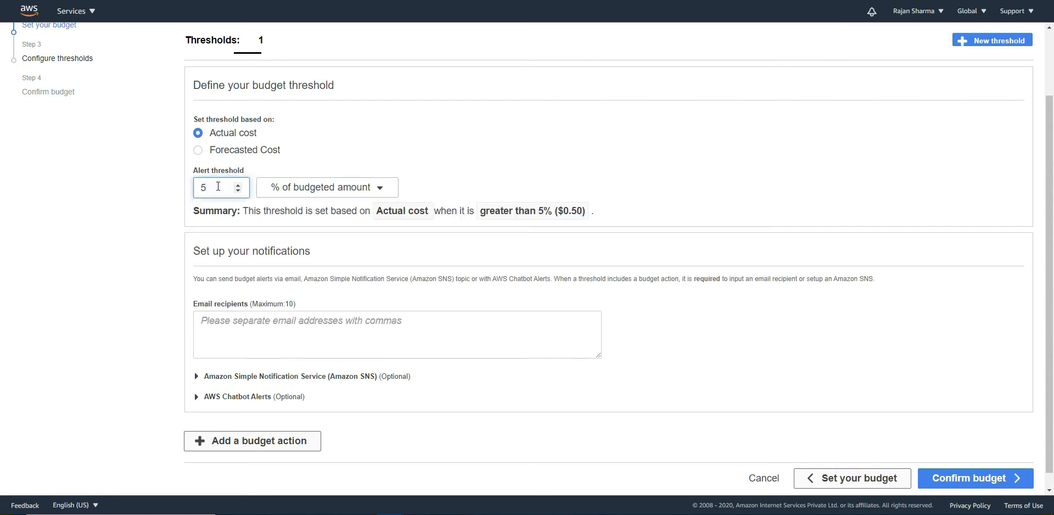
pyautogui.press('BackSpace')
pyautogui.write('70')
pyautogui.scroll(-1, 723, 191)
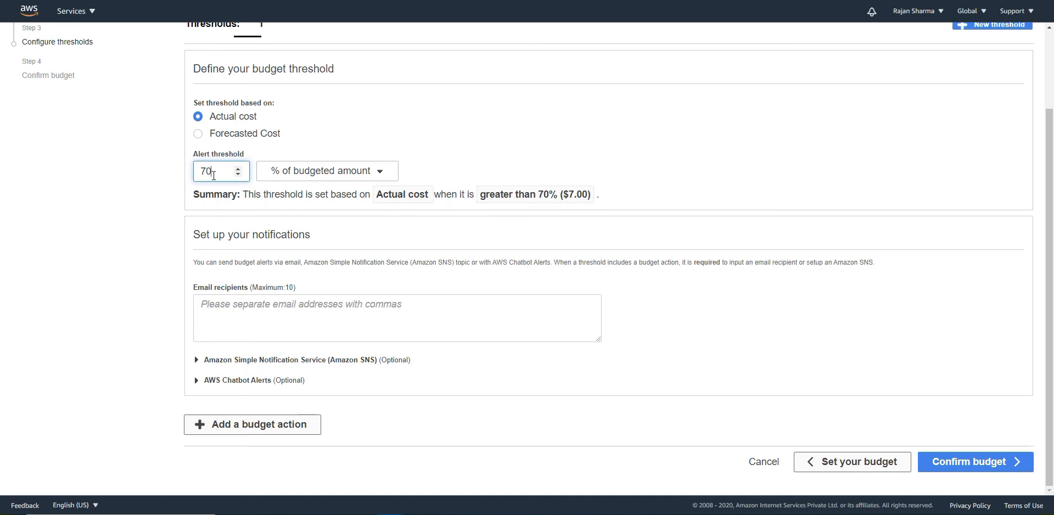
pyautogui.click(317, 310)
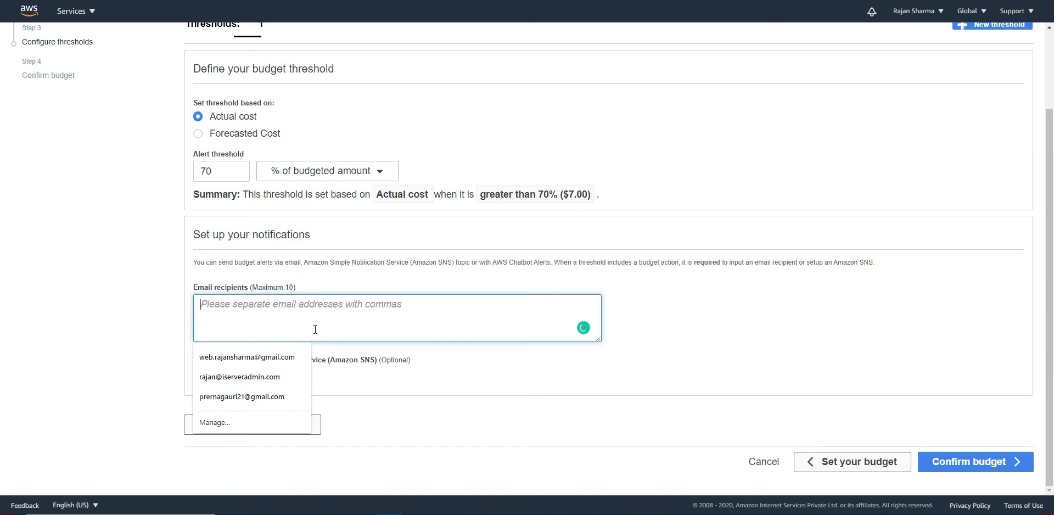
# Enter the recipient's e-mail address for the budget alert, correcting typos.
pyautogui.click(268, 355)
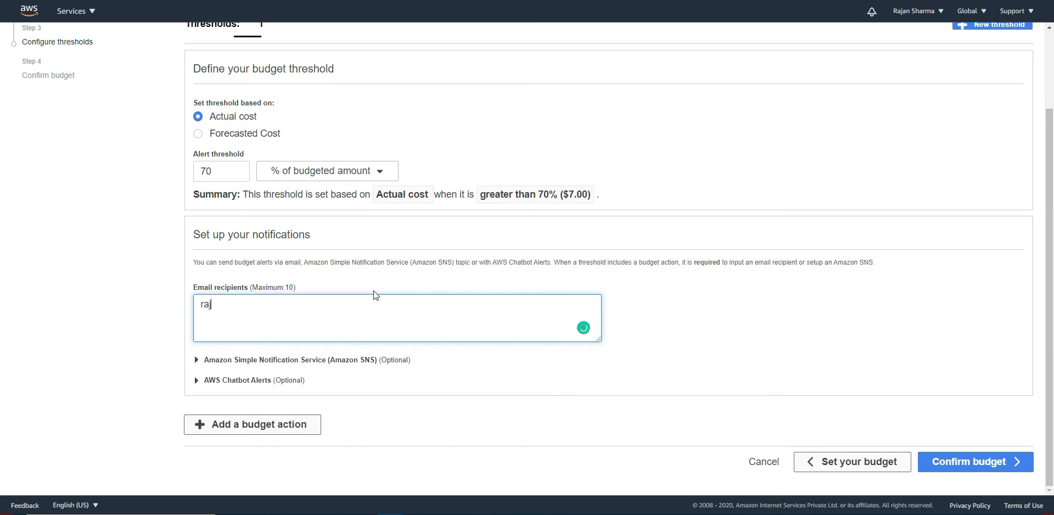
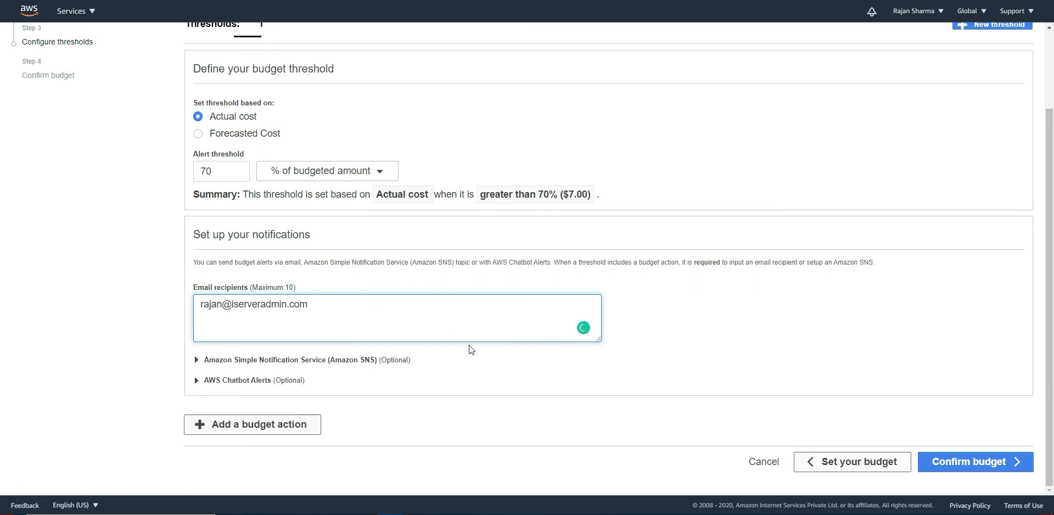
# Leave the optional Amazon SNS and AWS Chatbot alert settings empty and proceed to review.
pyautogui.click(219, 361)
pyautogui.scroll(-1, 143, 390)
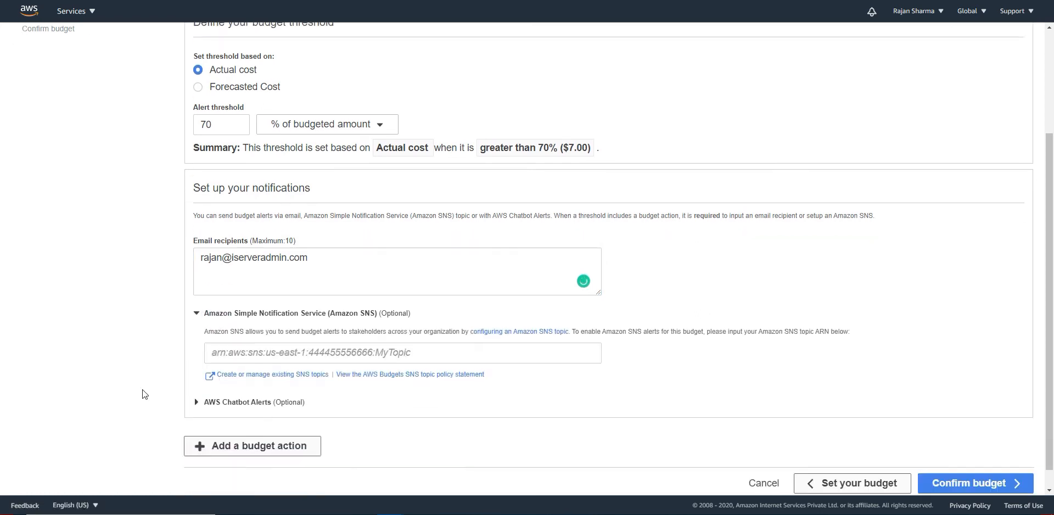
pyautogui.click(199, 291)
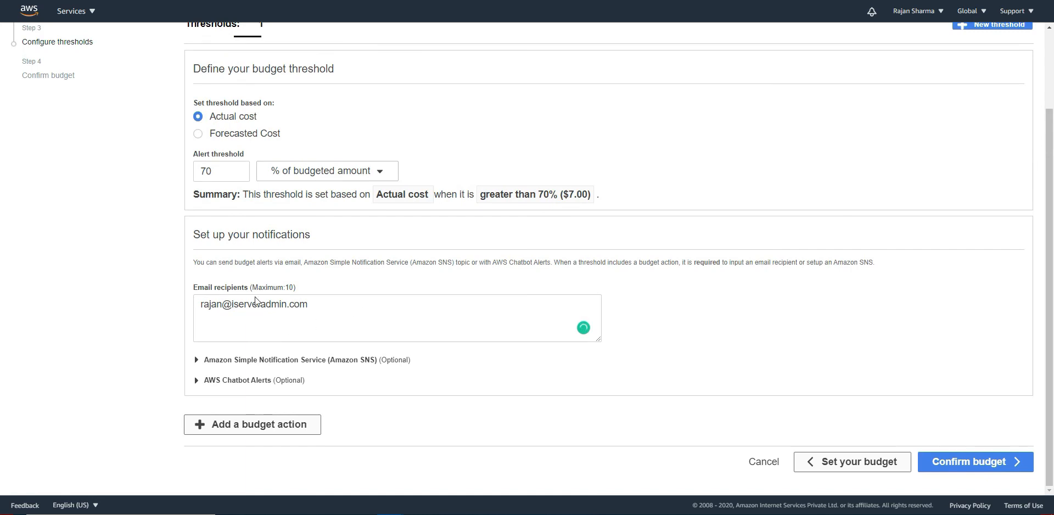
pyautogui.click(229, 379)
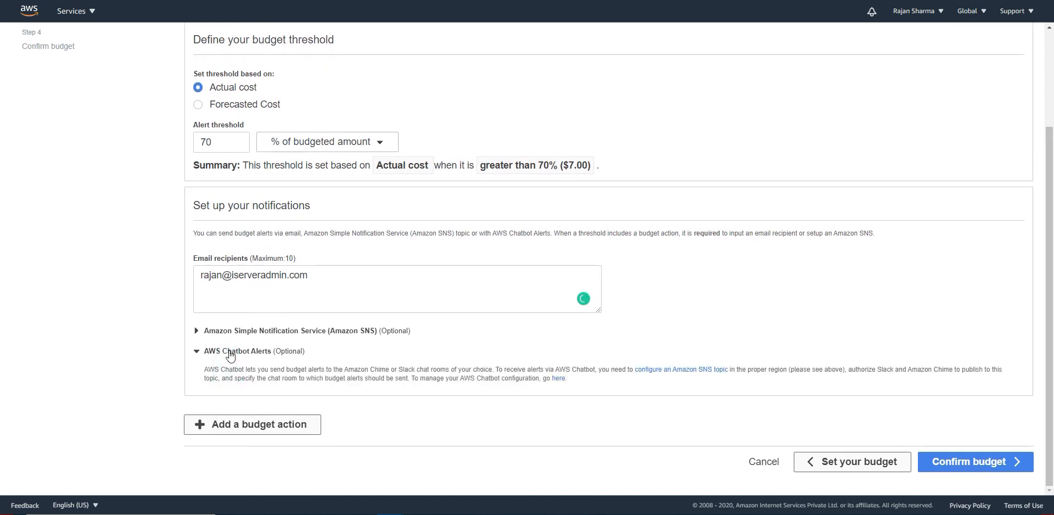
pyautogui.click(230, 352)
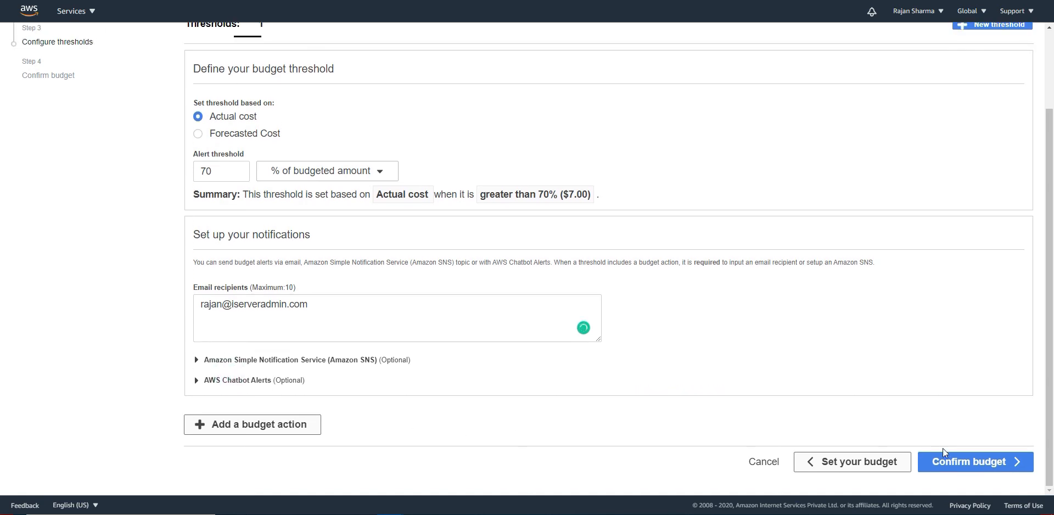
pyautogui.click(1005, 468)
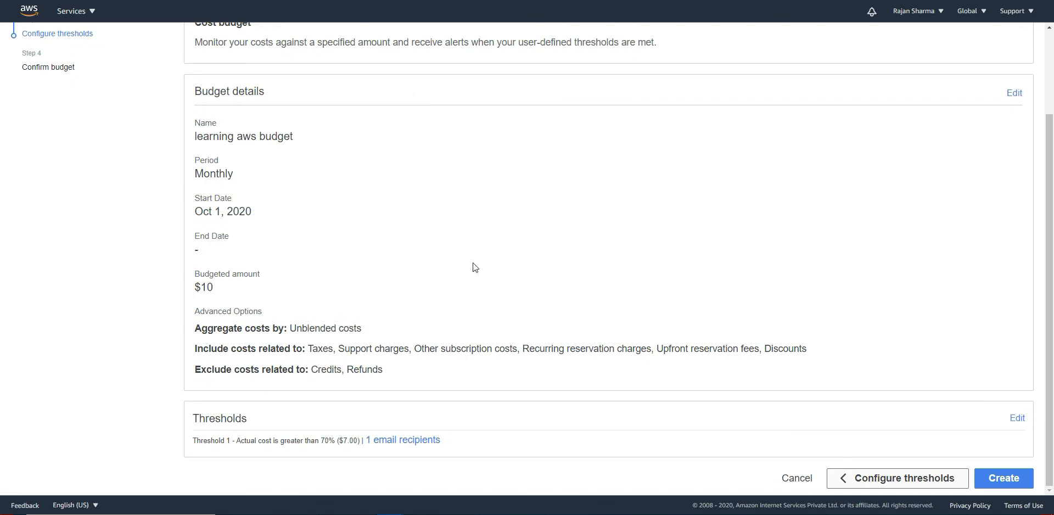
# Create the $10 monthly 'learning aws budget' with its 70% alert.
pyautogui.click(997, 482)
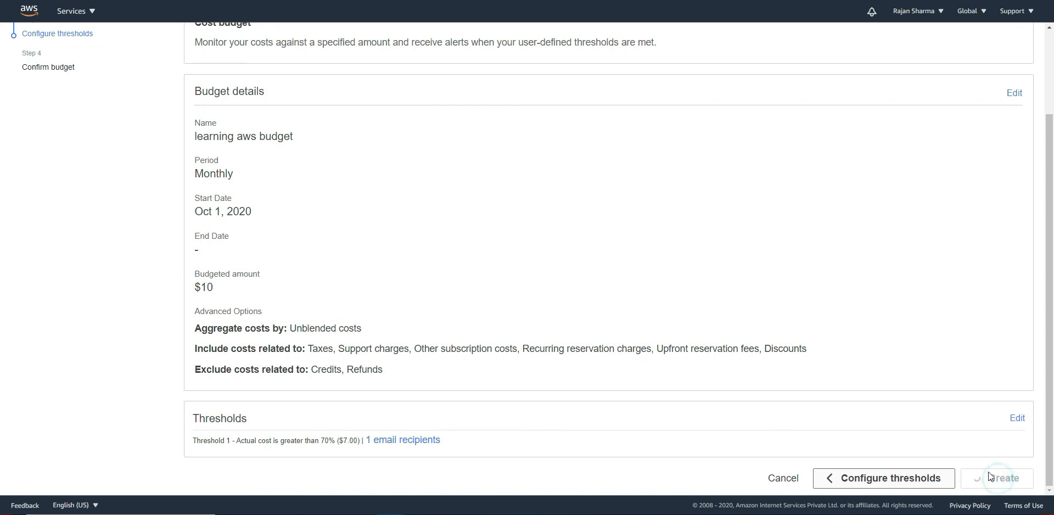